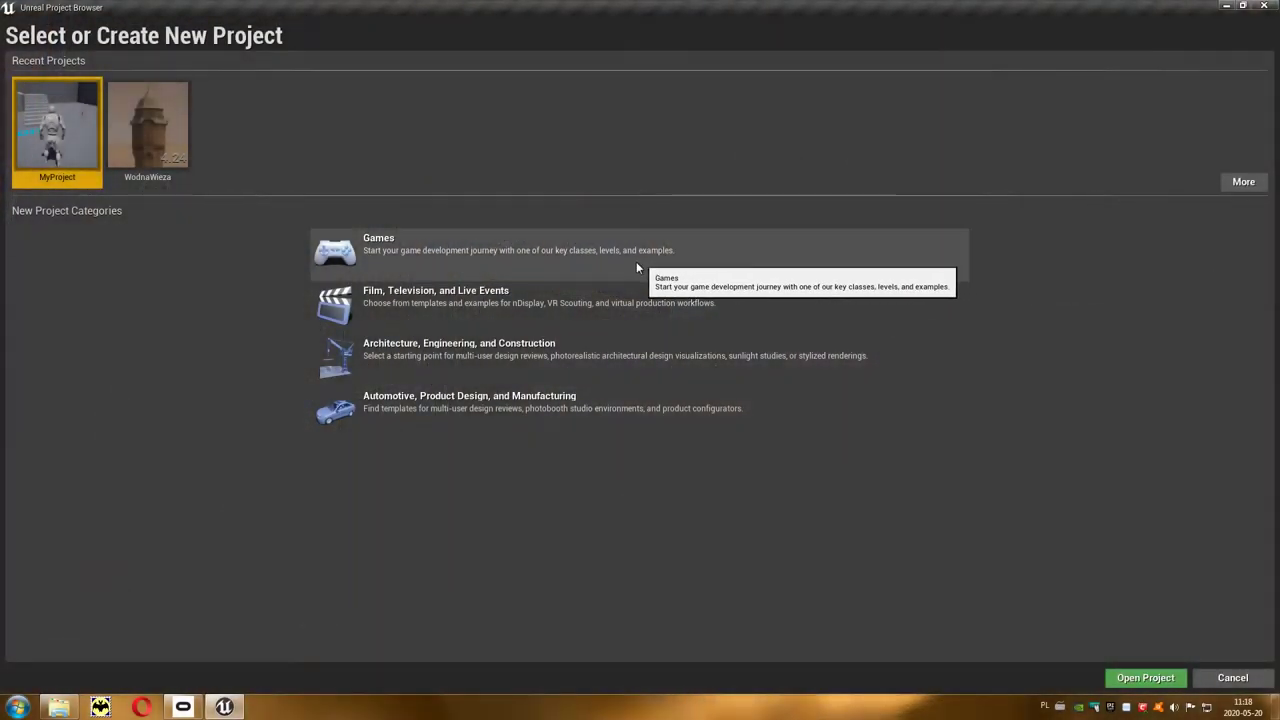
Step: Start a new Games-category project and pick the Virtual Reality template
{"action": "left_click", "coordinate": [497, 270]}
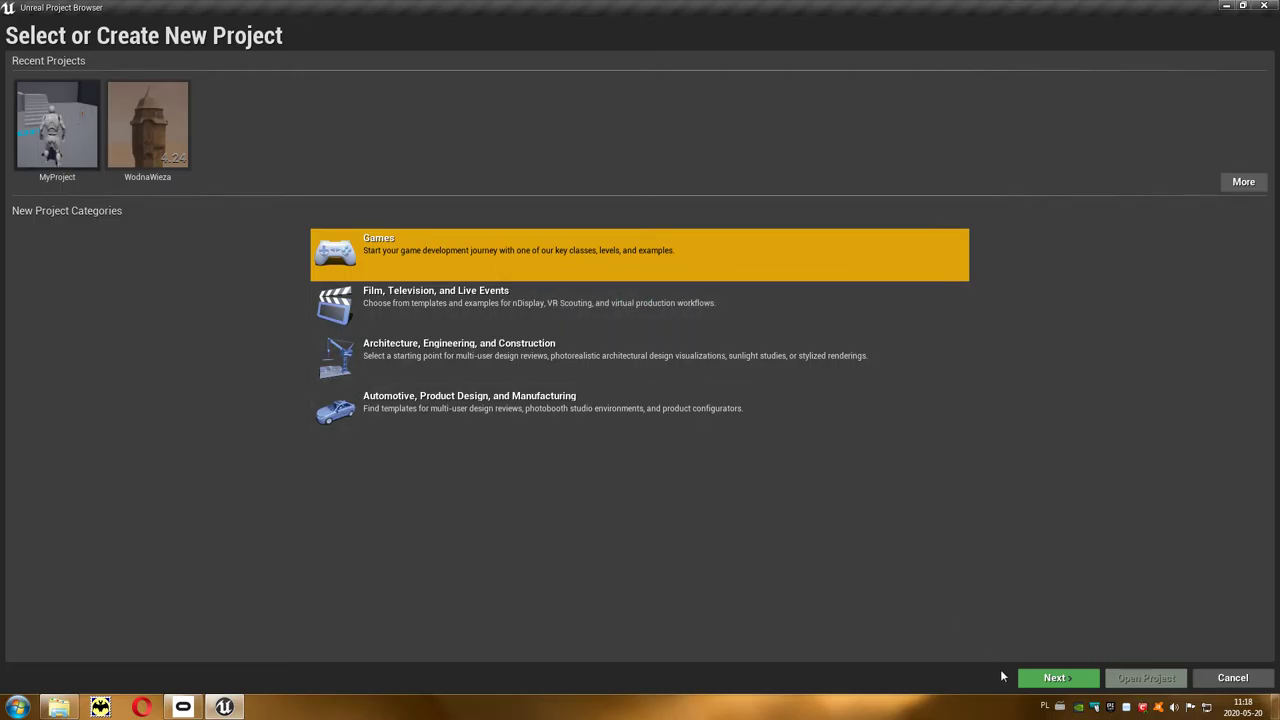
{"action": "left_click", "coordinate": [1083, 687]}
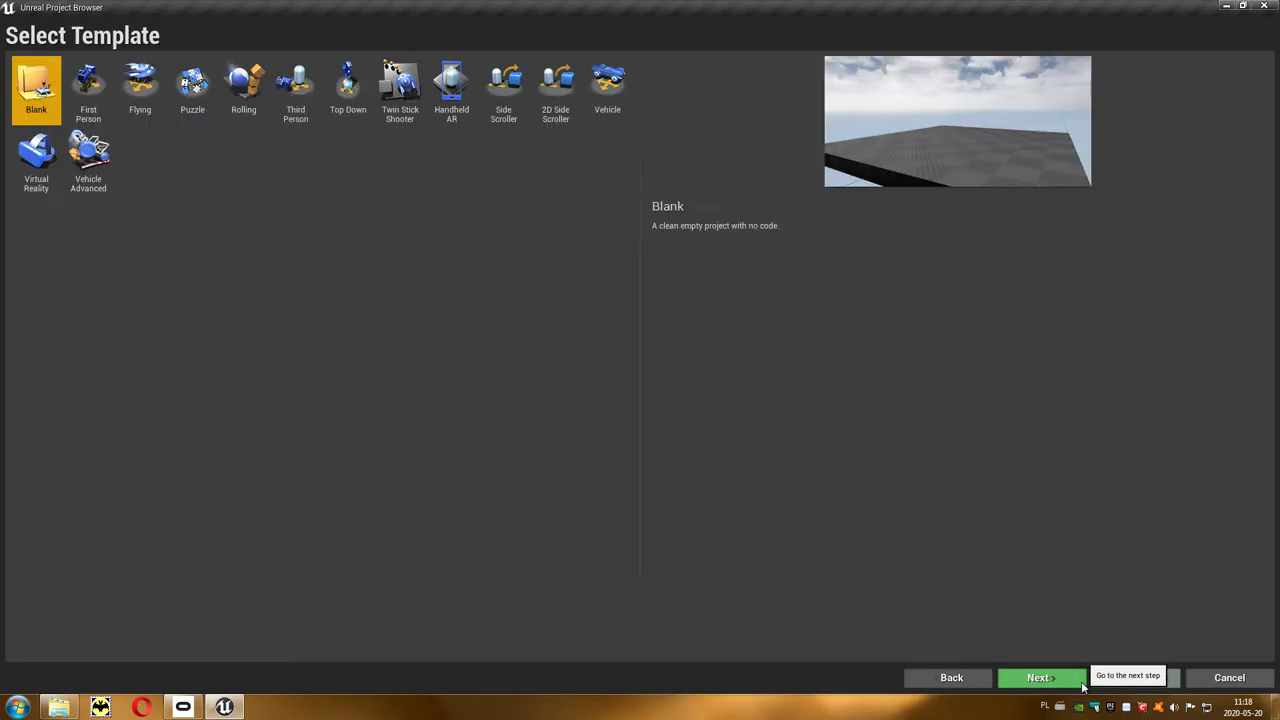
{"action": "left_click", "coordinate": [54, 184]}
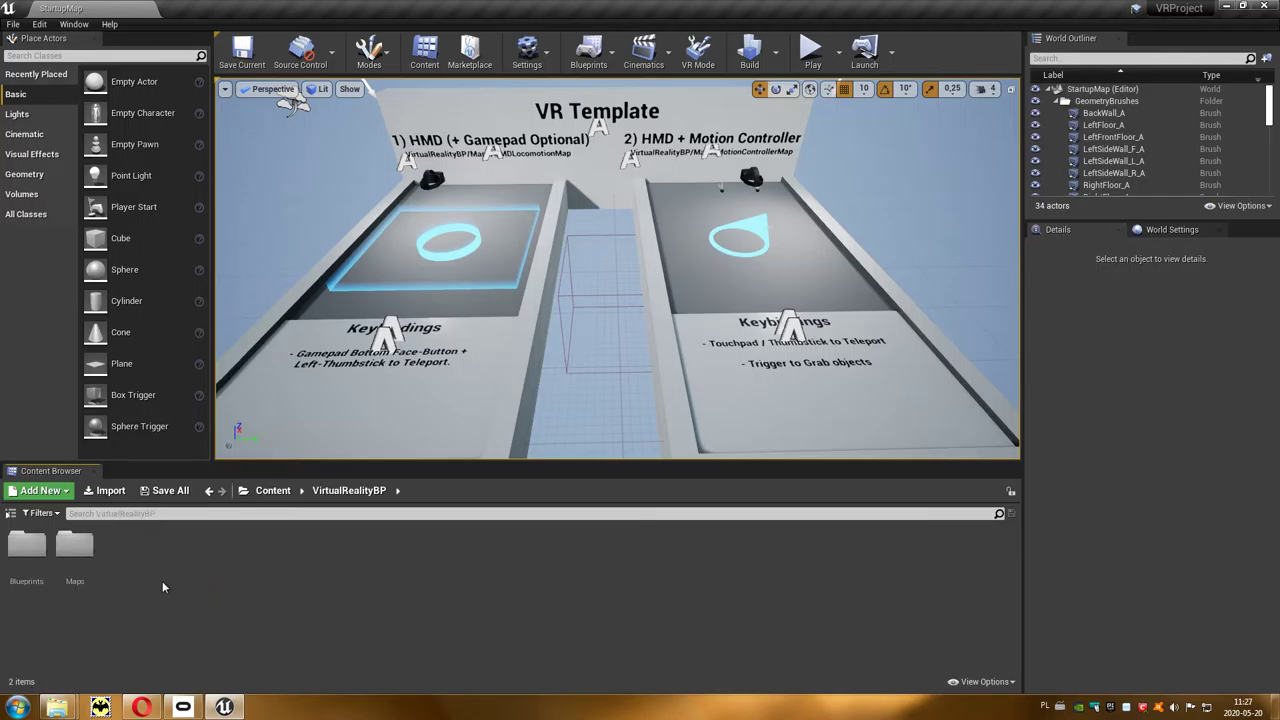
Step: Load MotionControllerMap from the VirtualRealityBP Maps folder, then show the play options list
{"action": "left_click", "coordinate": [87, 545]}
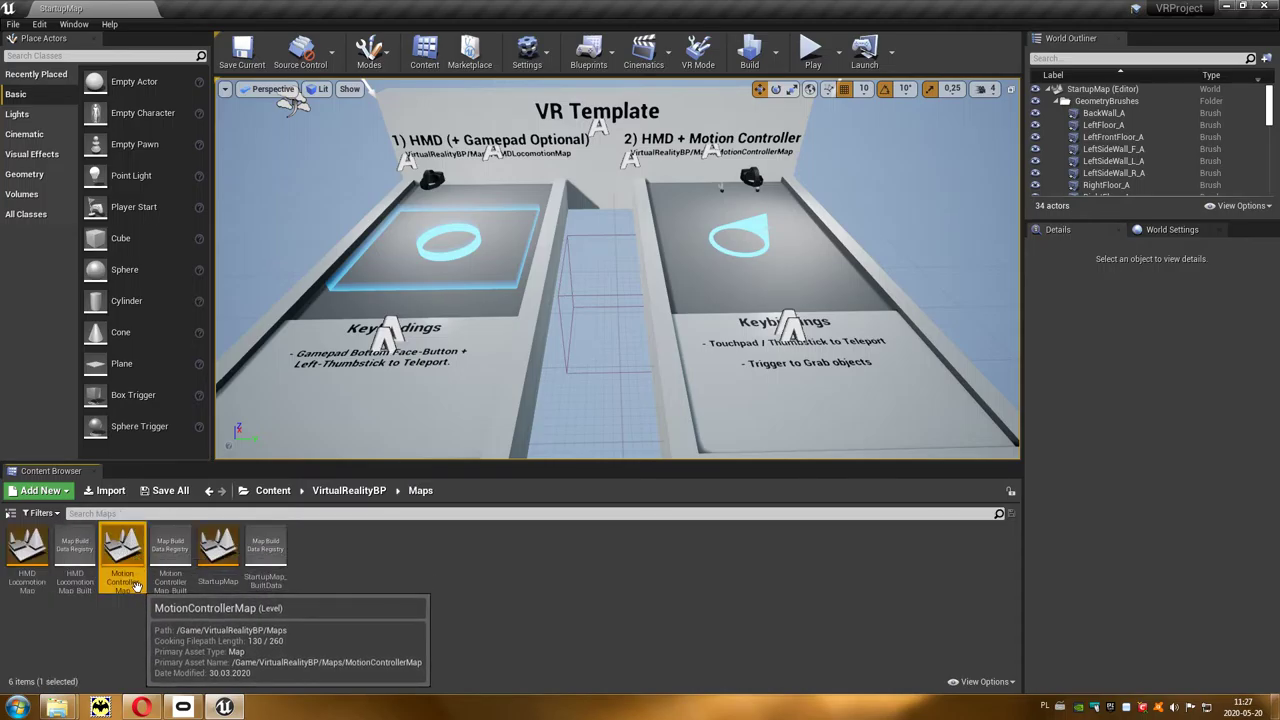
{"action": "double_click", "coordinate": [135, 585]}
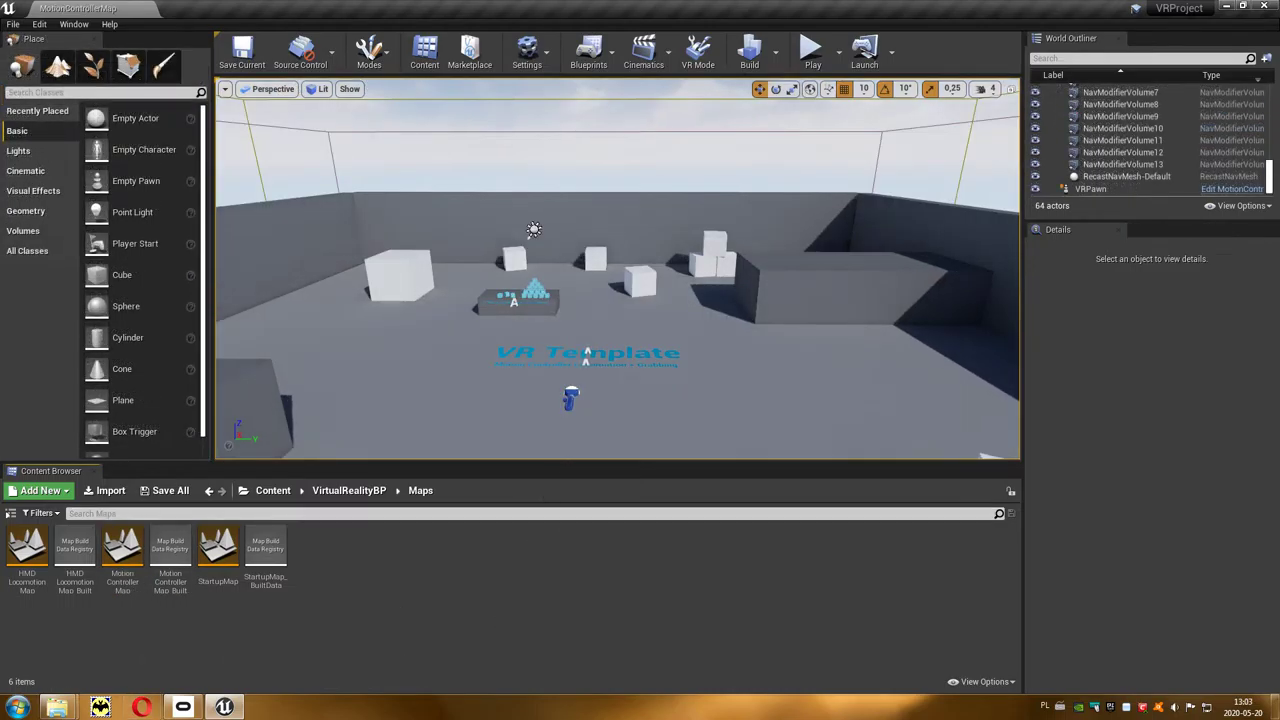
{"action": "left_click", "coordinate": [838, 52]}
{"action": "left_click", "coordinate": [880, 134]}
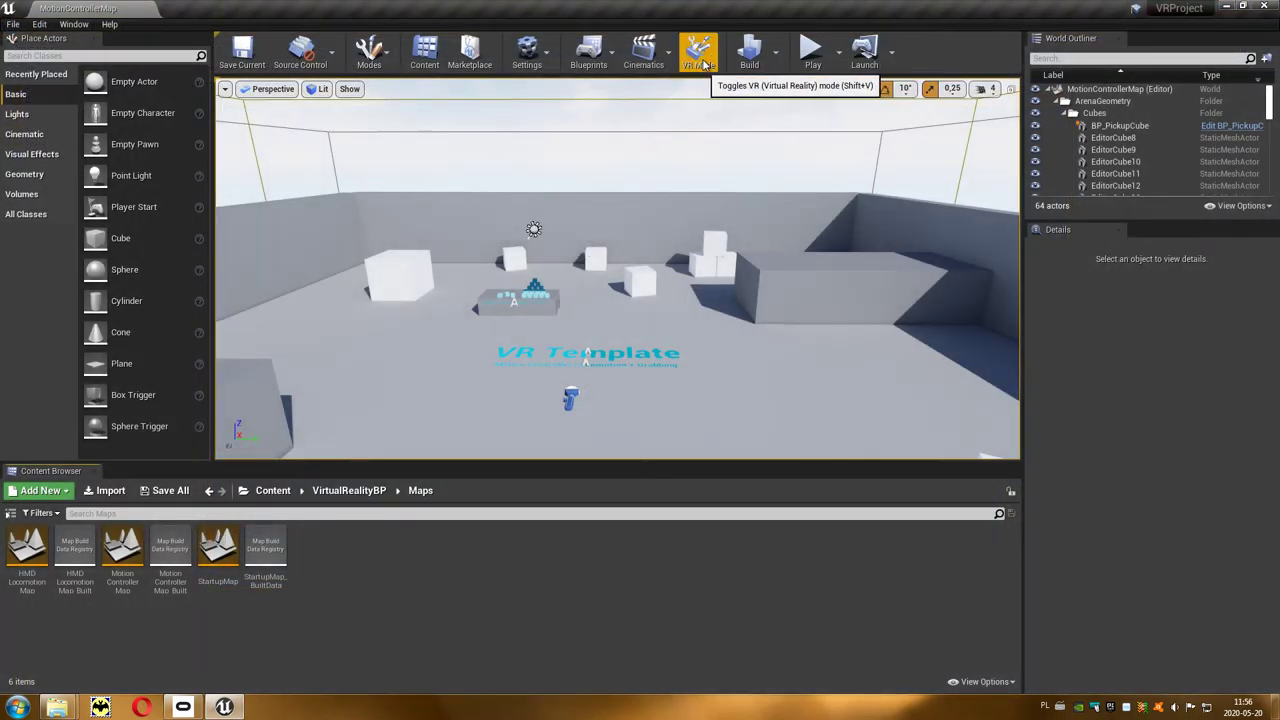
Step: Enable the legacy editor mode UI required by VR Mode and restart the editor
{"action": "left_click", "coordinate": [705, 64]}
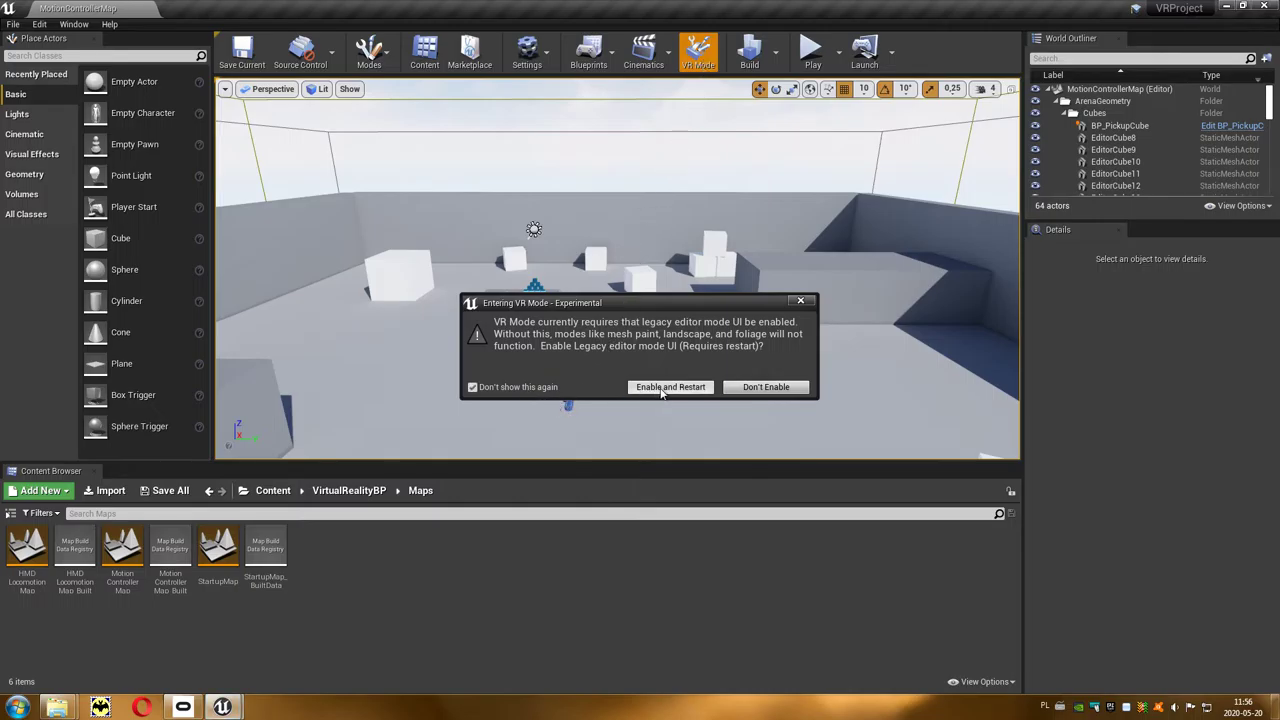
{"action": "left_click", "coordinate": [661, 391]}
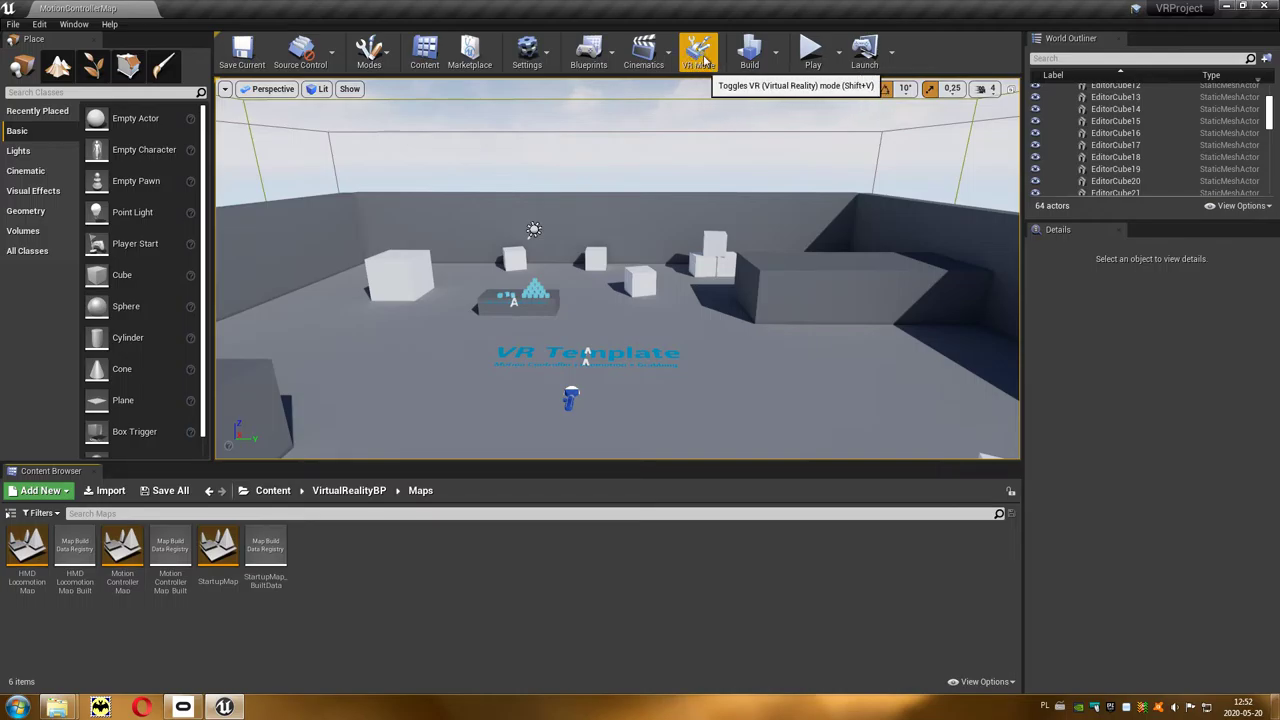
Step: Enter immersive VR Mode to view MotionControllerMap from the toolbar's VR Mode button
{"action": "left_click", "coordinate": [701, 60]}
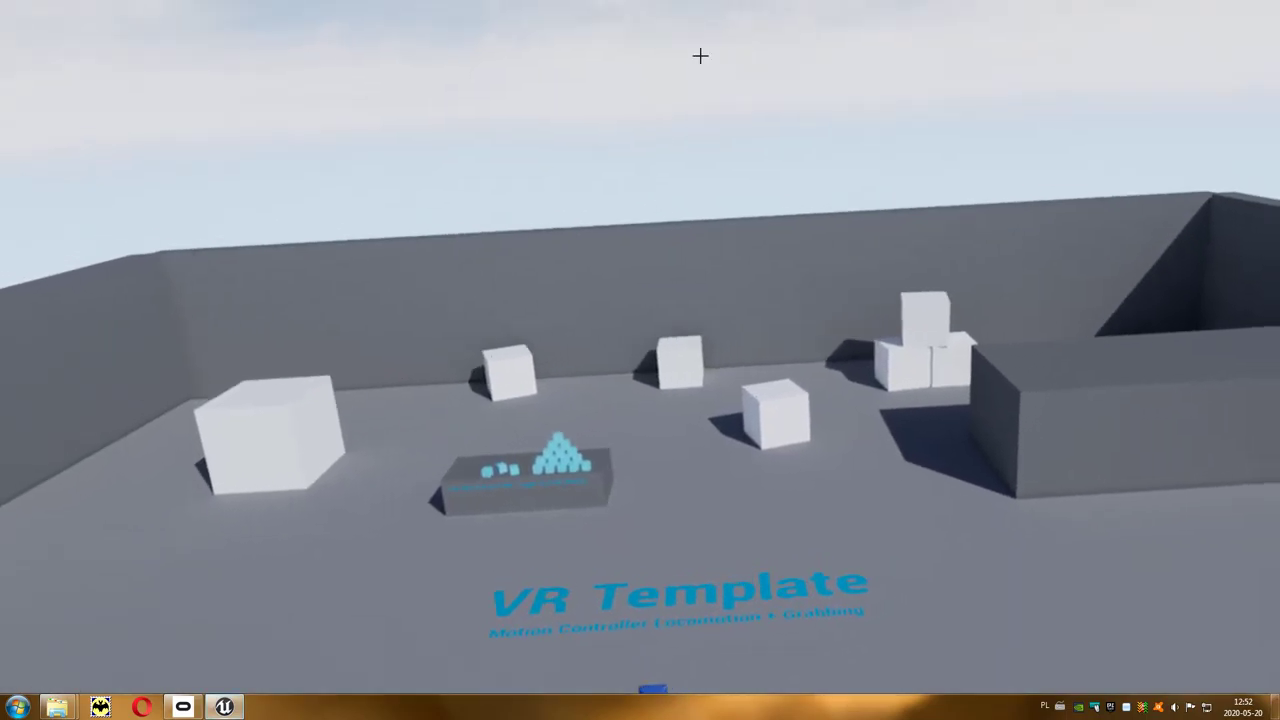